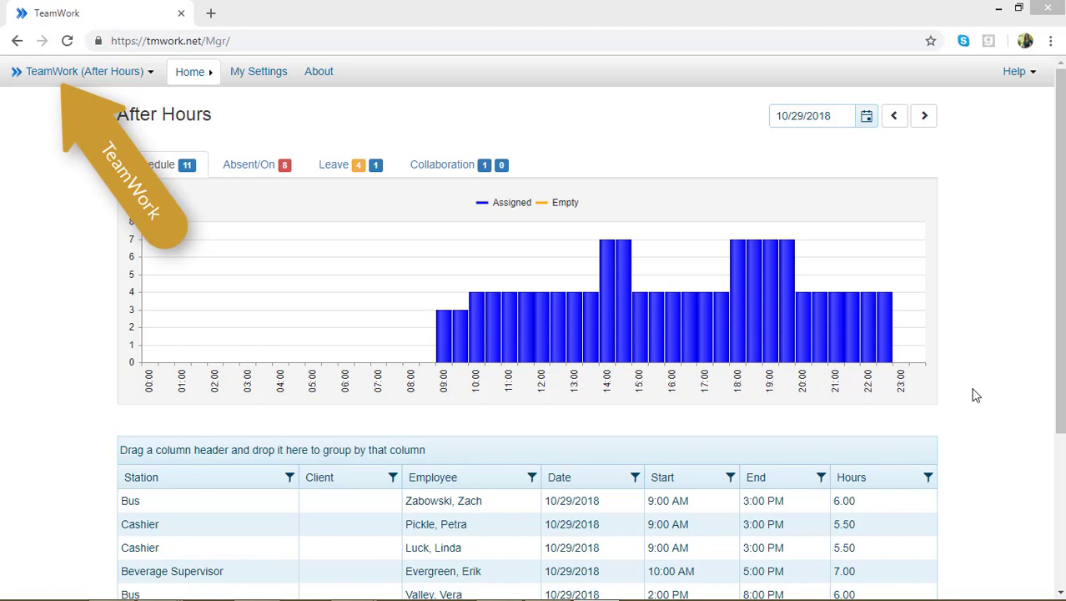
- Open the Leave page for the After Hours location
click(74, 75)
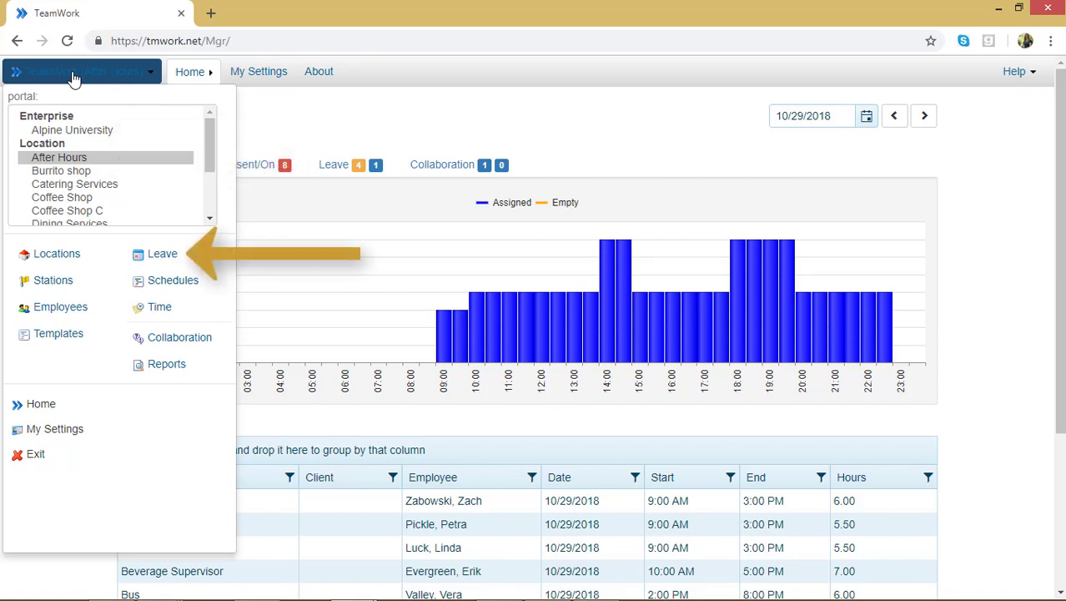
click(139, 252)
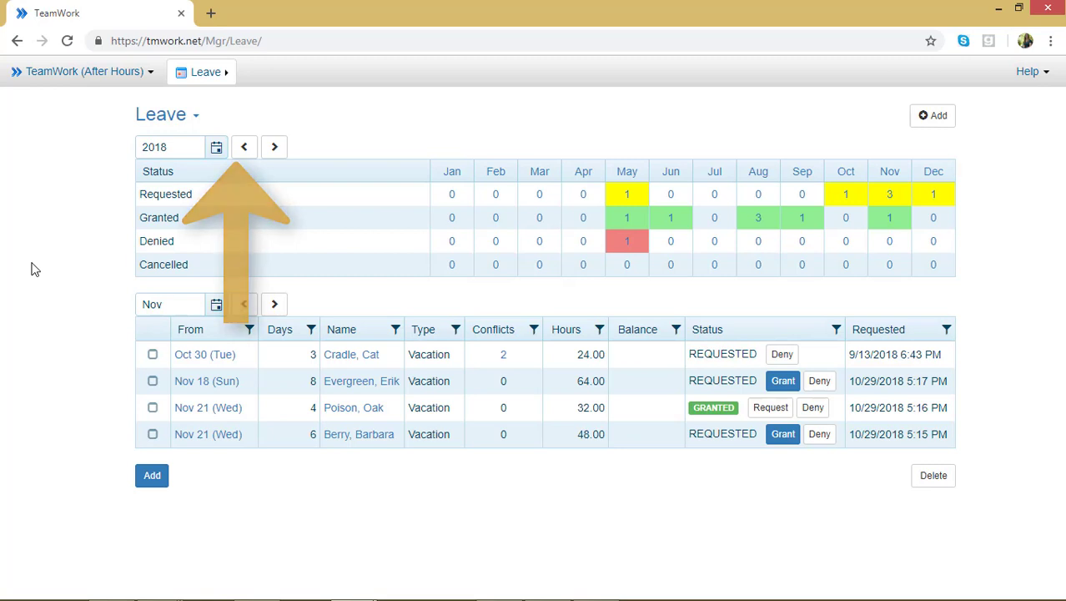
- View the yearly leave summaries for 2017 and 2015, and return to 2018
click(245, 148)
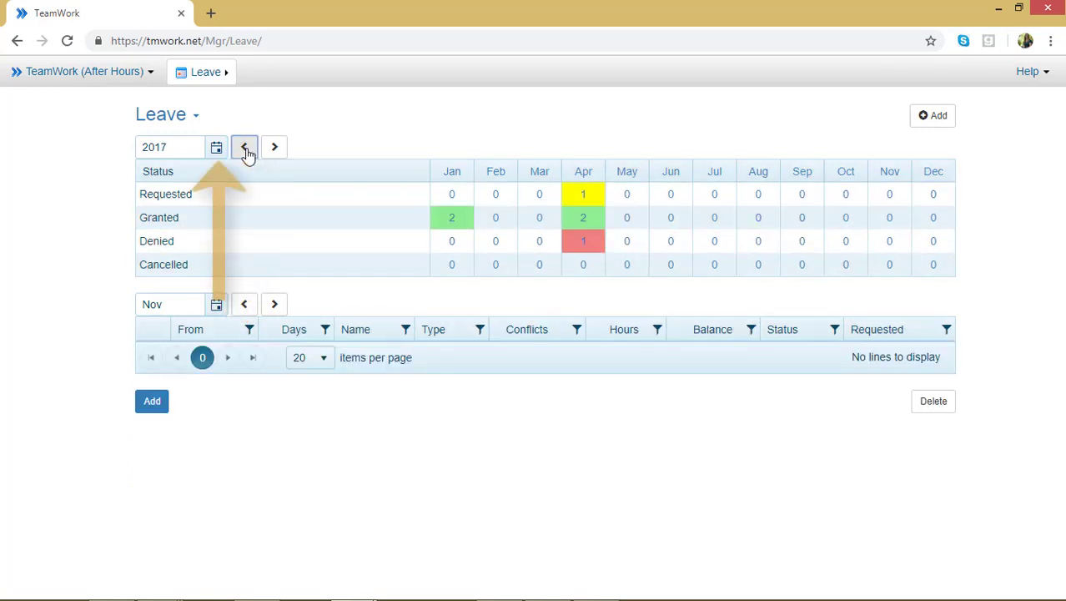
click(222, 153)
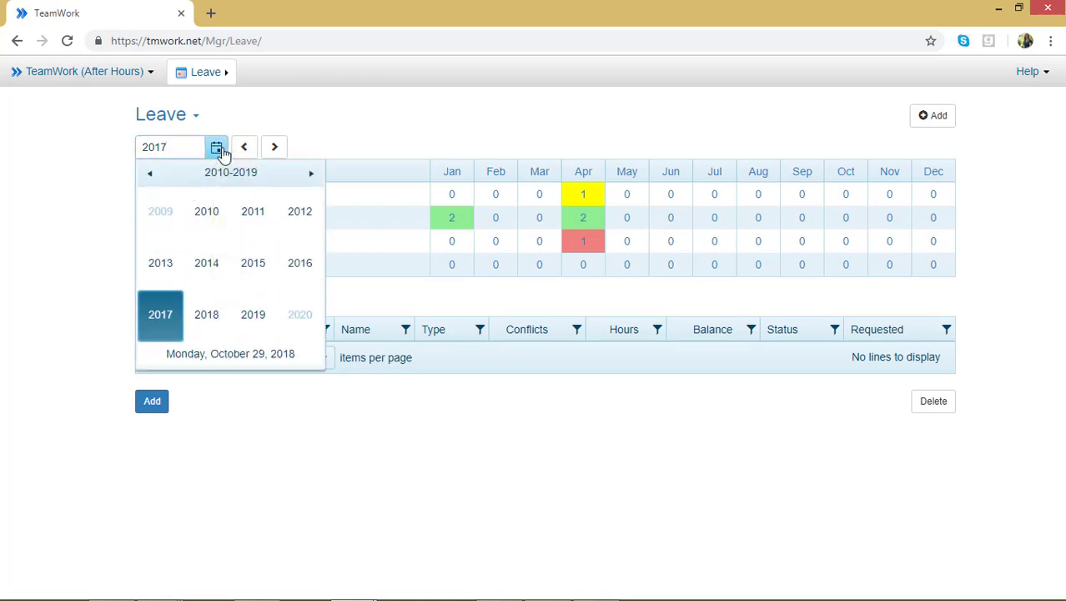
click(253, 263)
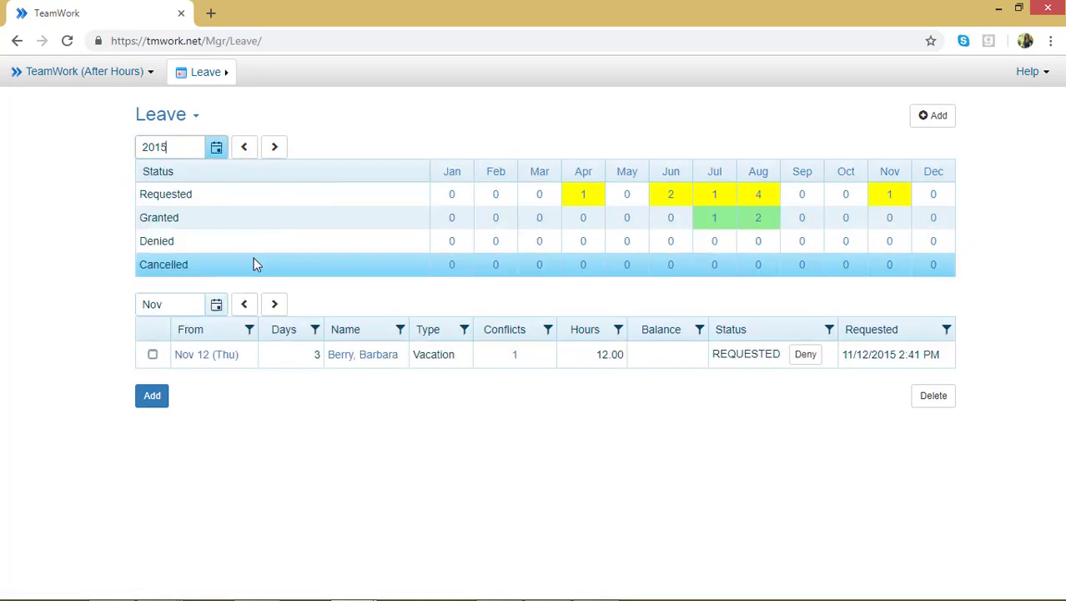
click(274, 148)
click(275, 147)
click(274, 148)
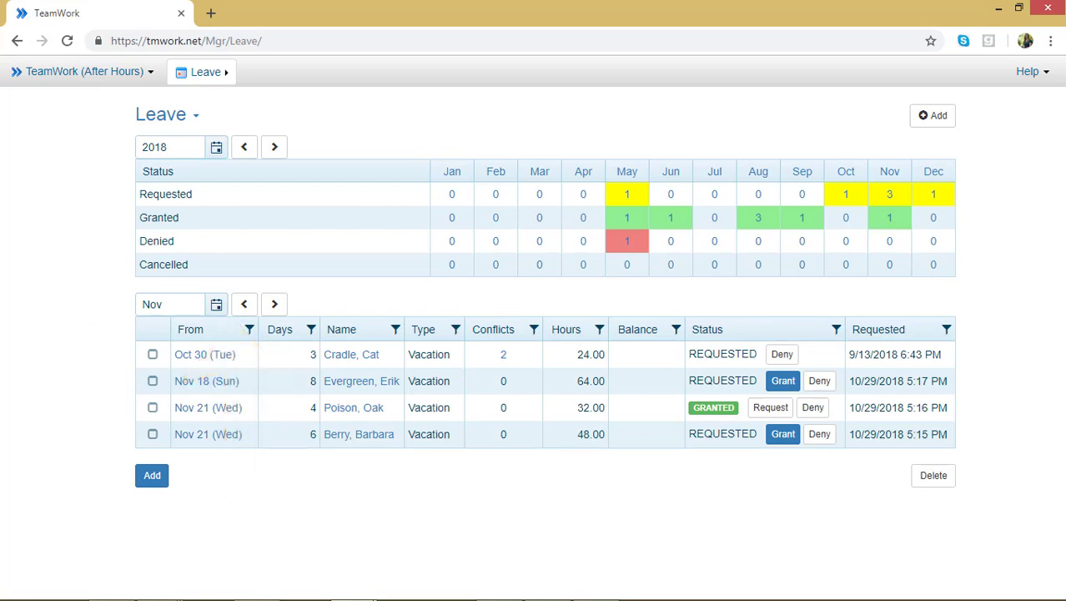
- View the December leave entries and return the monthly list to November
click(216, 306)
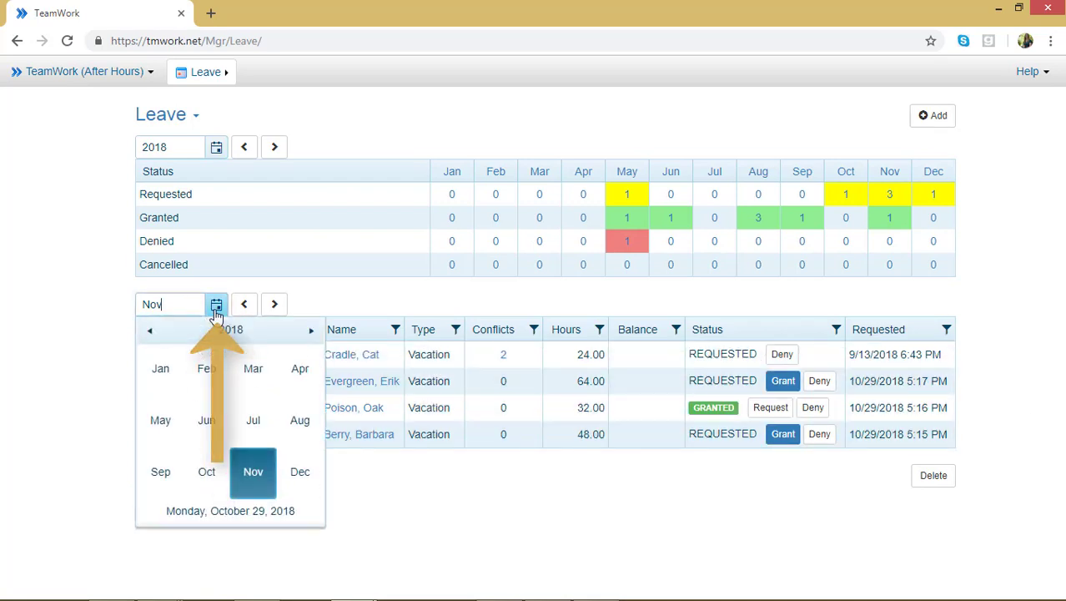
click(299, 472)
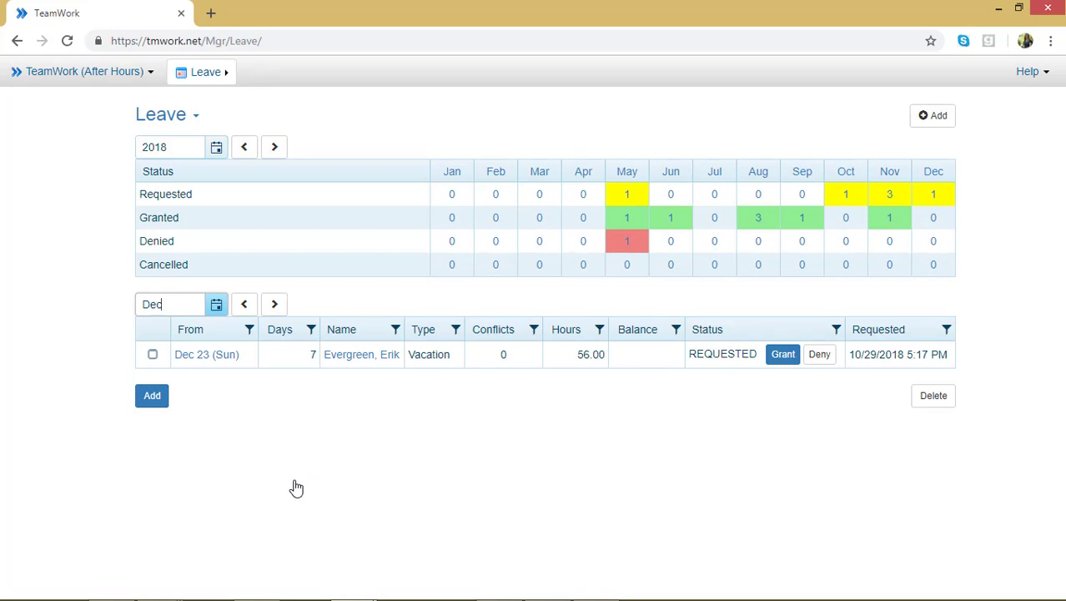
click(245, 306)
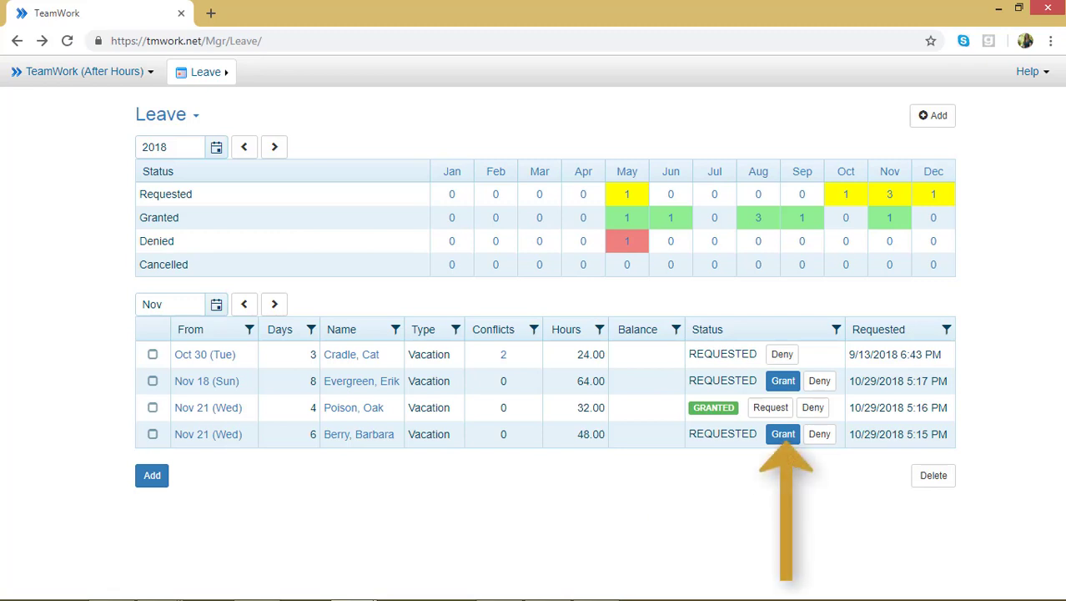
- Grant the 6-day vacation request starting Nov 21, and change its decision to denied
click(782, 434)
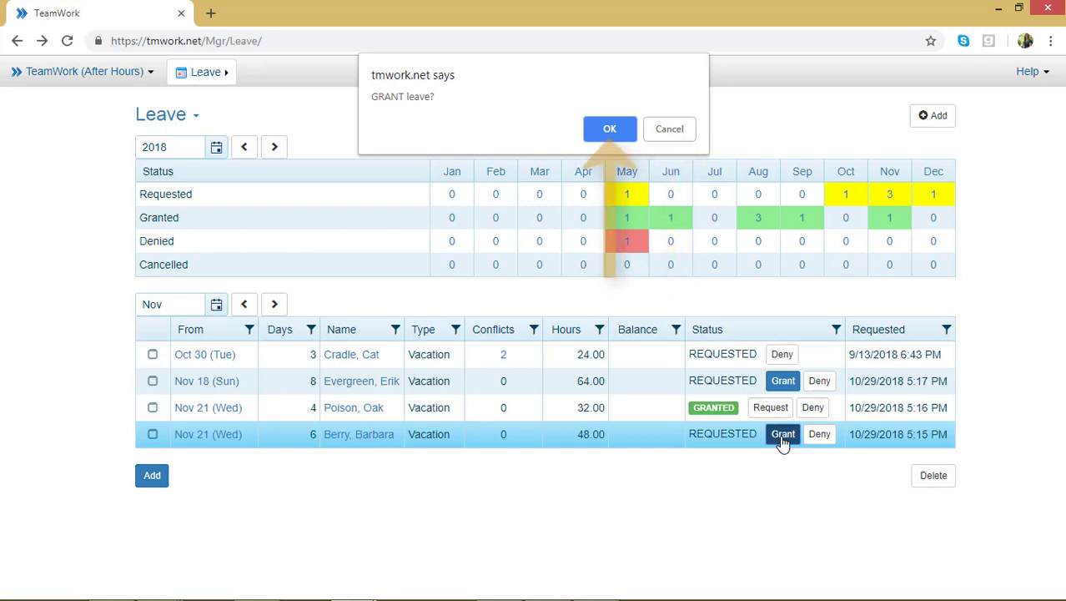
click(593, 133)
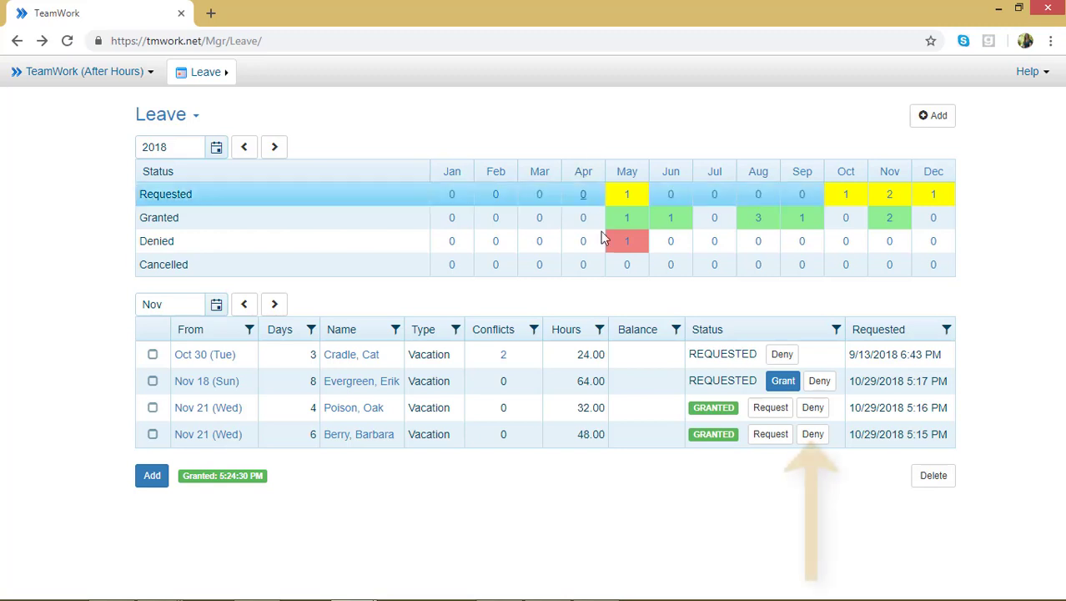
click(813, 435)
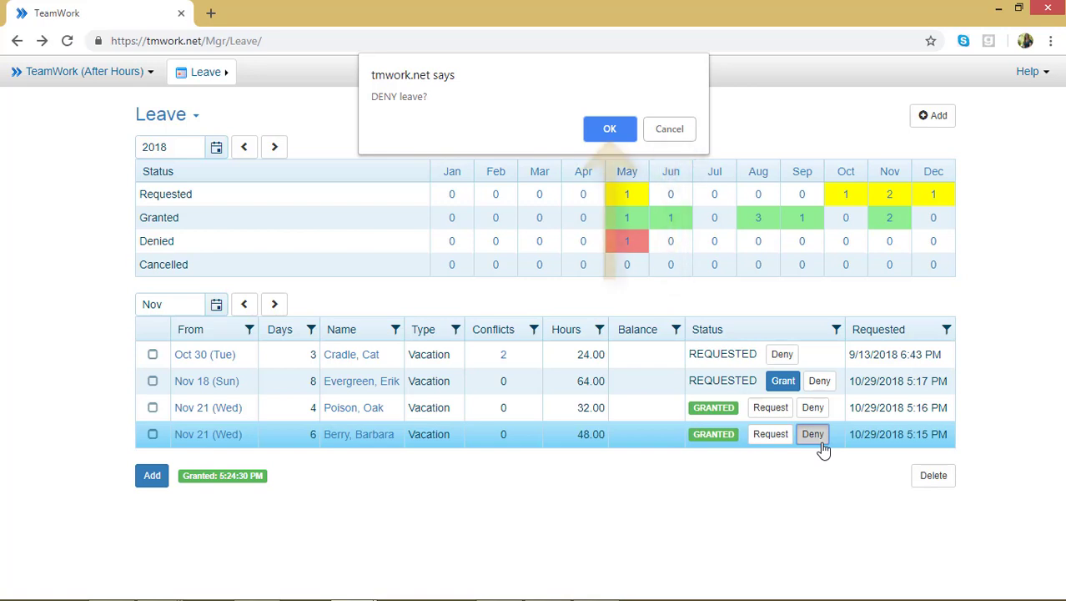
click(608, 130)
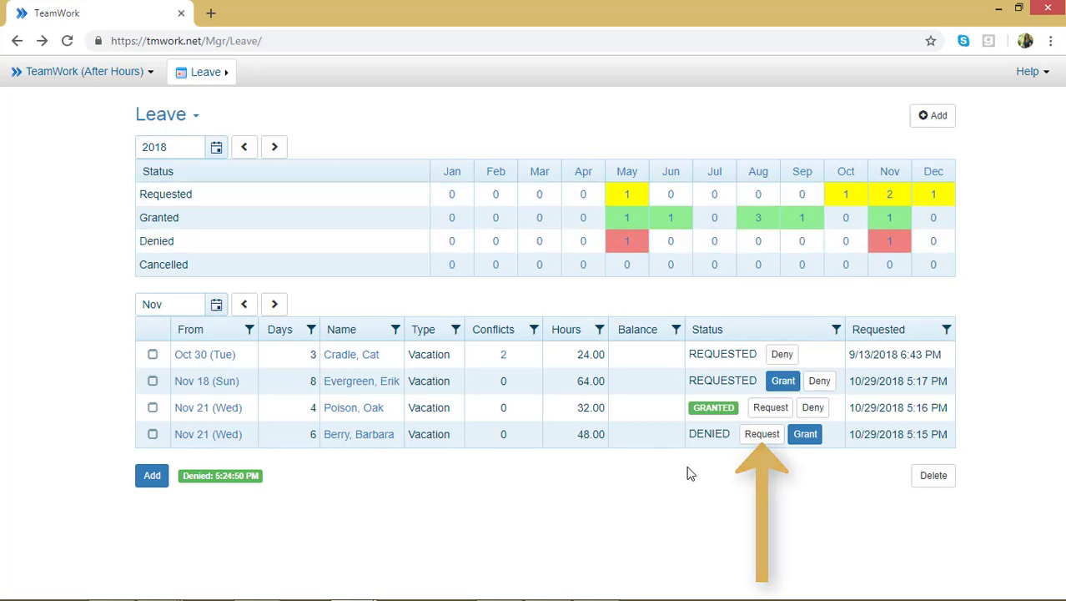
- Change the denied 6-day vacation starting Nov 21 back to a request
click(751, 438)
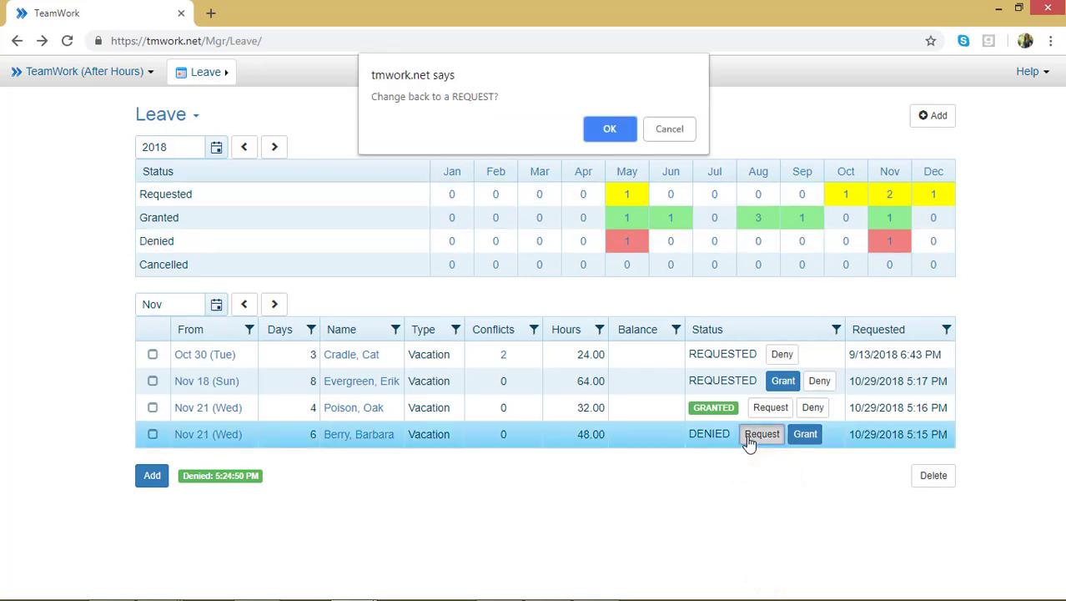
click(593, 138)
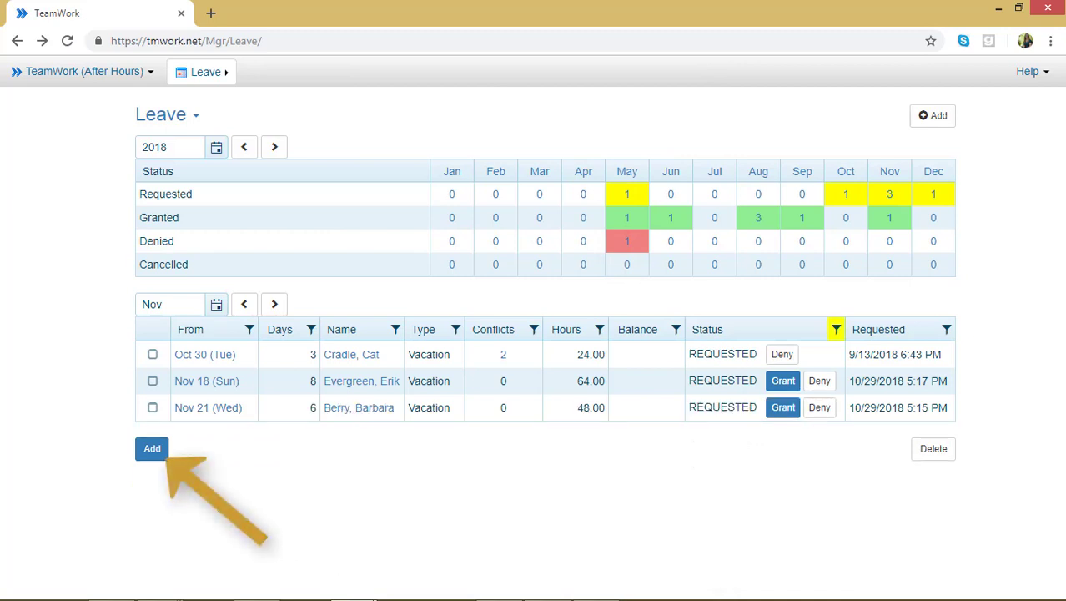
- Start a new leave entry, choosing the third employee listed and Jury Duty as the leave type
click(156, 459)
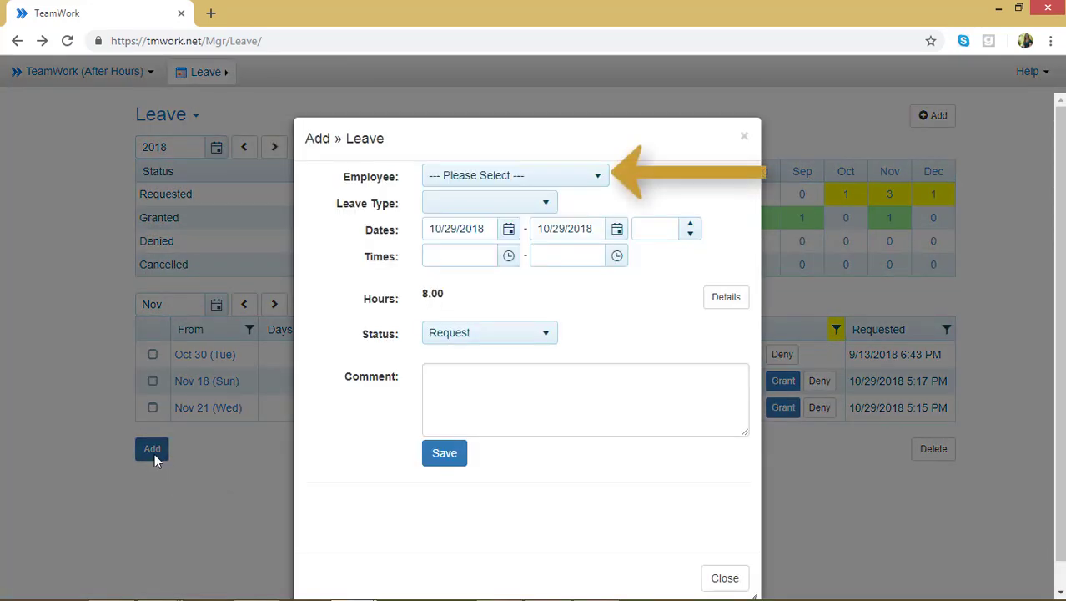
click(605, 176)
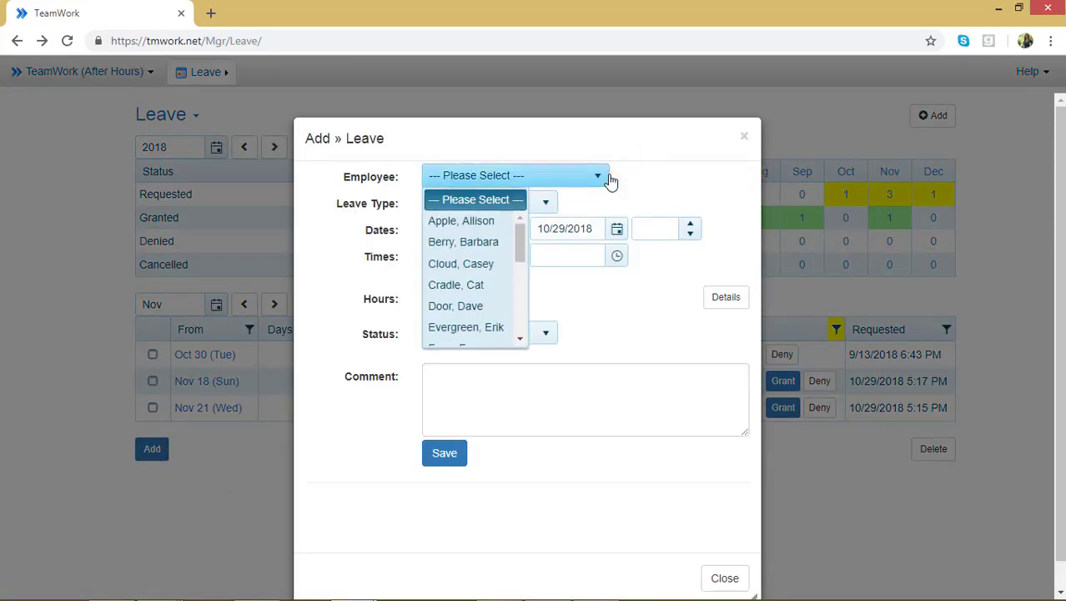
click(489, 264)
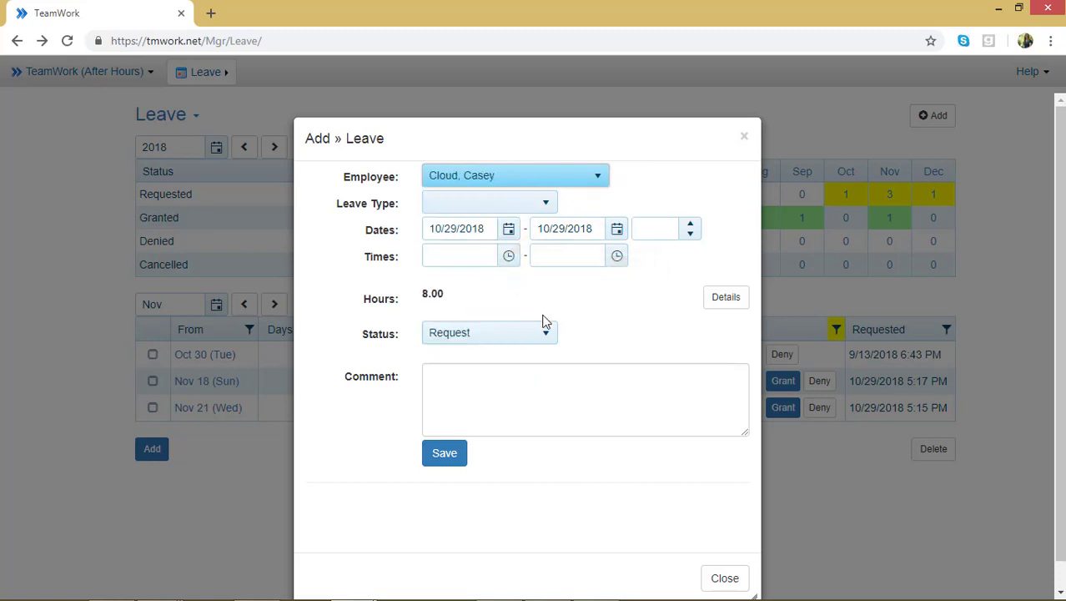
click(542, 207)
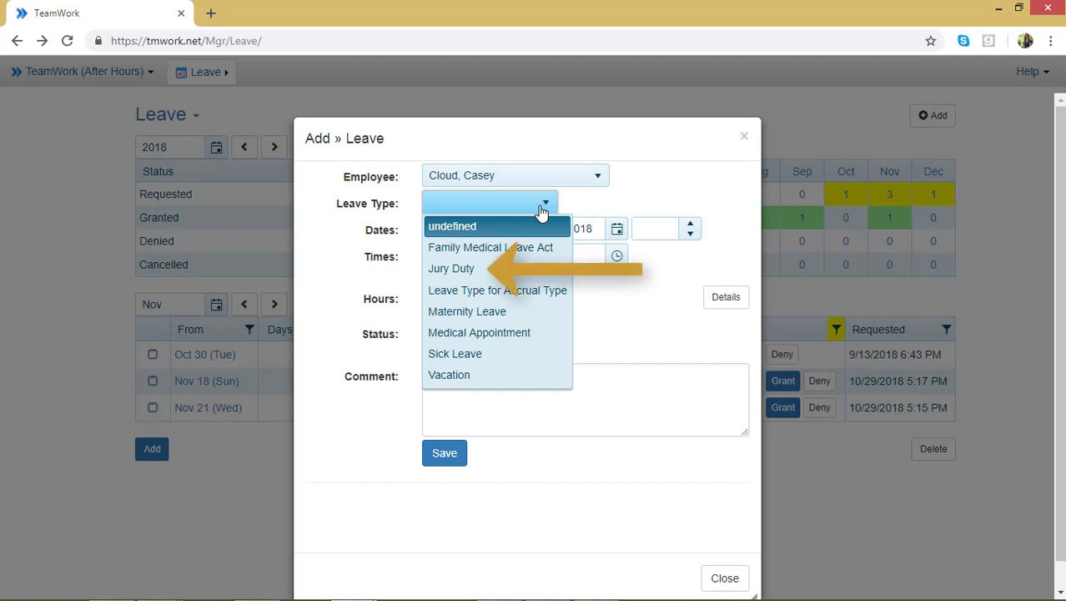
click(516, 269)
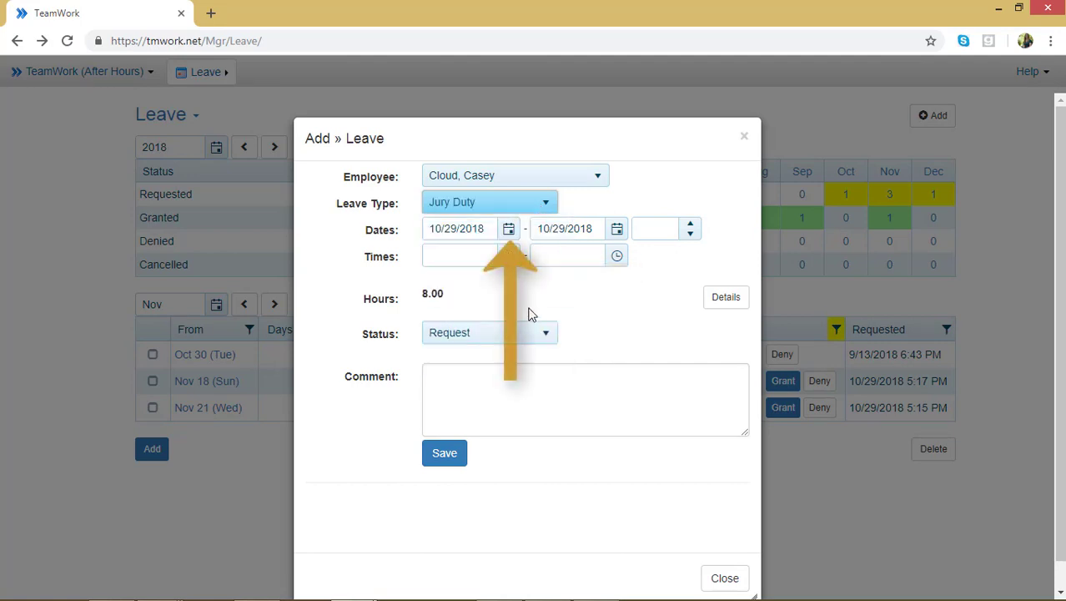
- Set the new leave's dates to 11/18/2018 through 11/24/2018
click(508, 229)
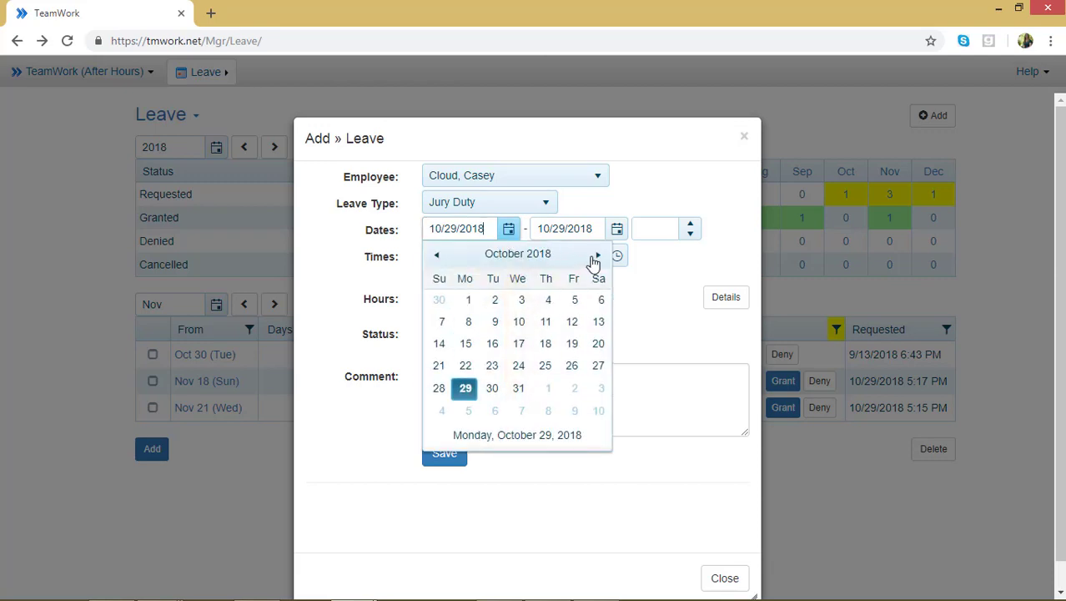
click(597, 255)
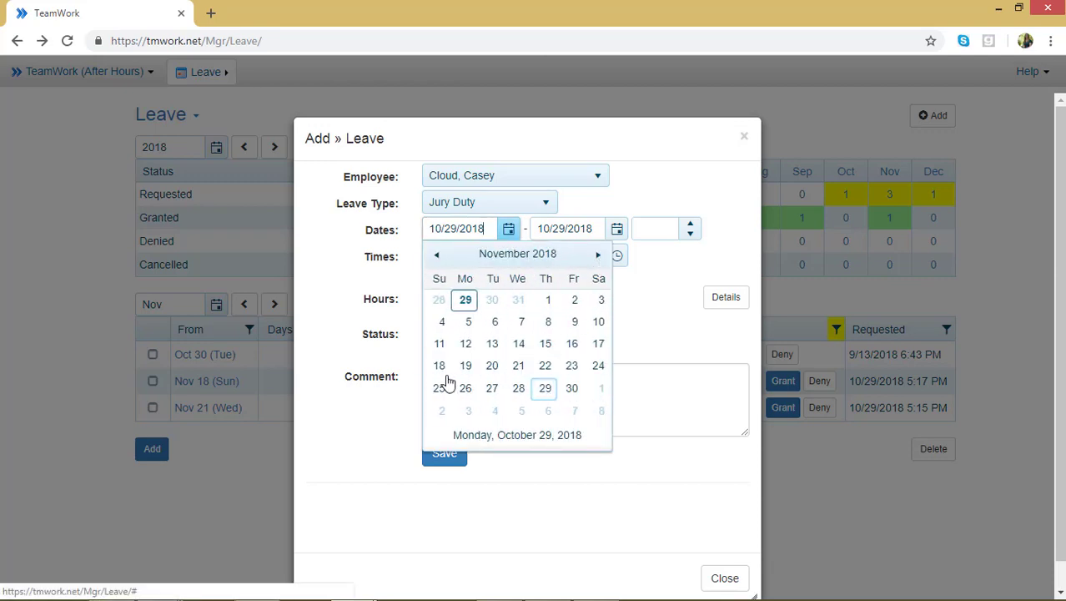
click(440, 377)
click(616, 228)
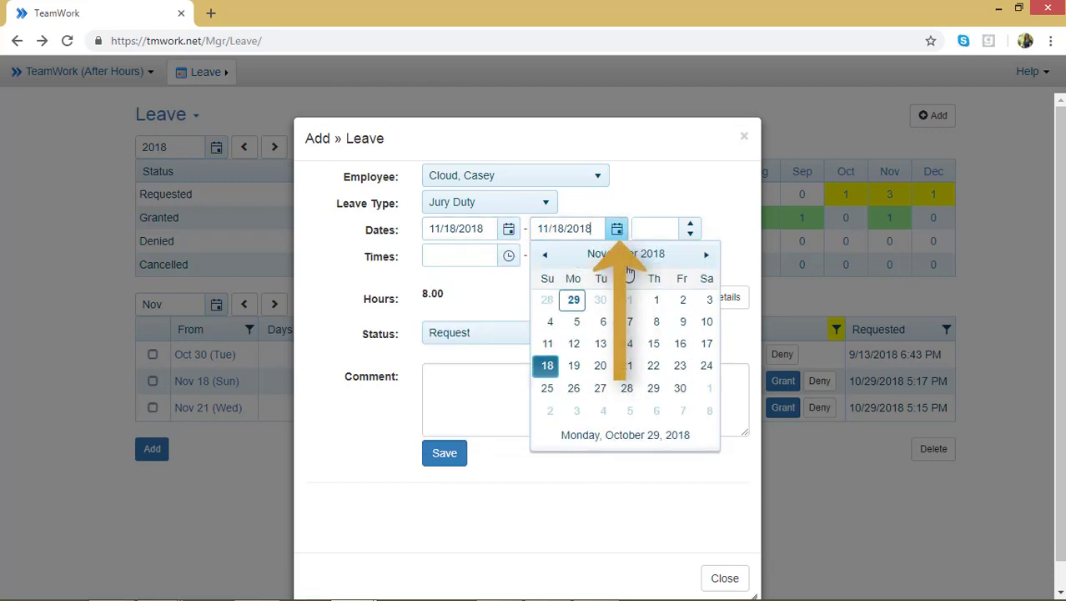
click(706, 367)
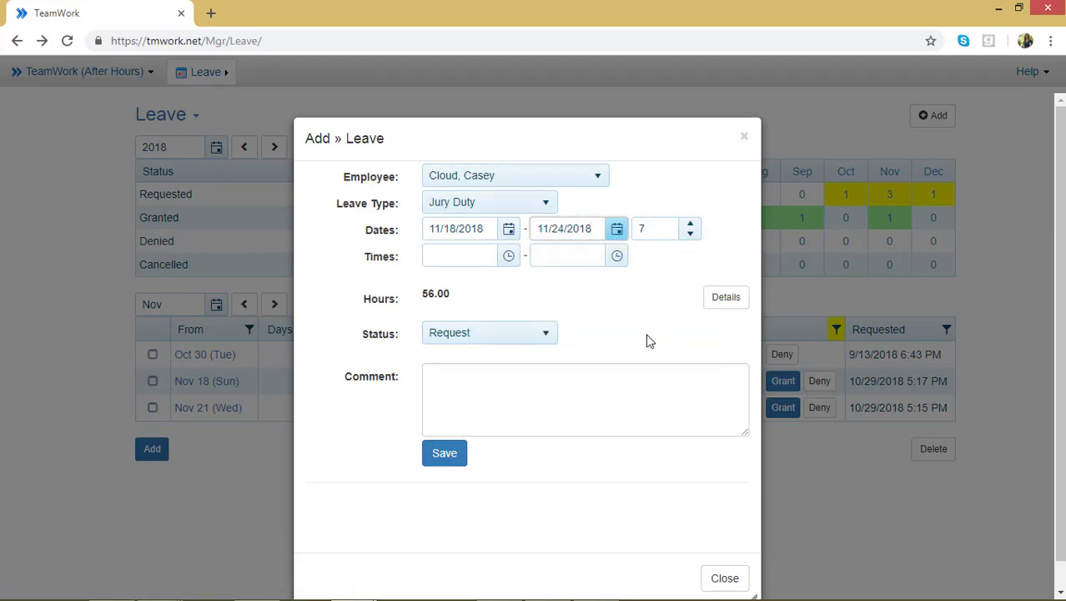
- Set the new leave's status to Grant and save the entry
click(547, 334)
click(522, 379)
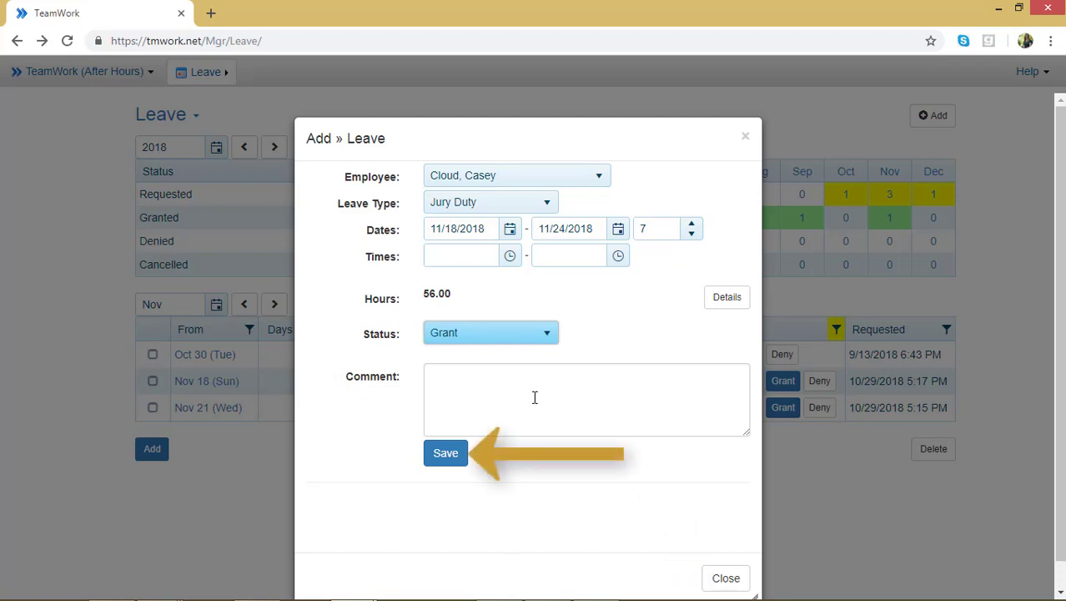
click(454, 456)
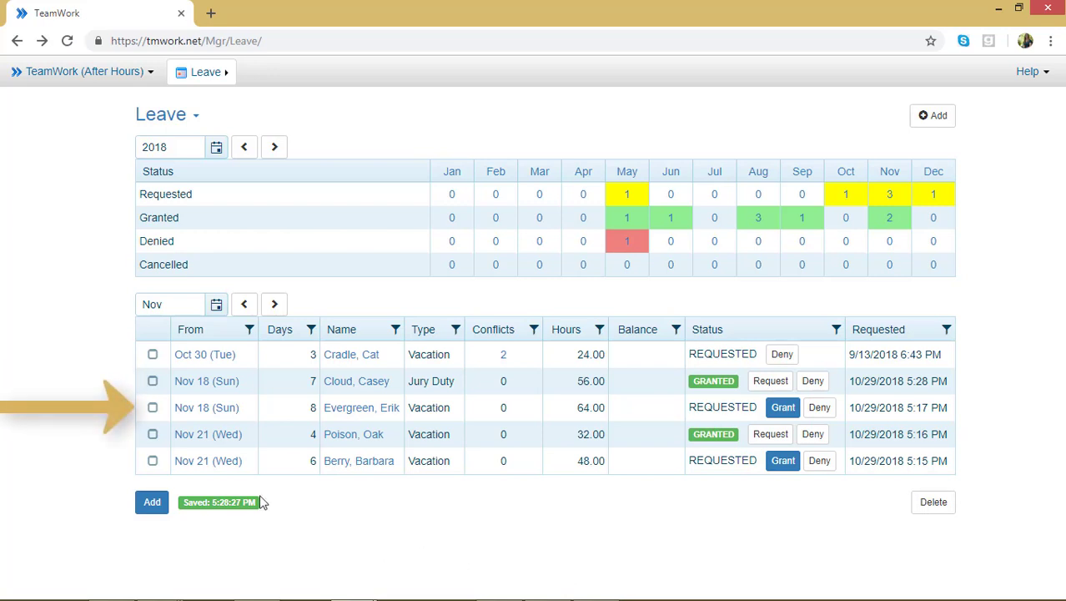
- Delete the 8-day vacation request starting Nov 18
click(153, 408)
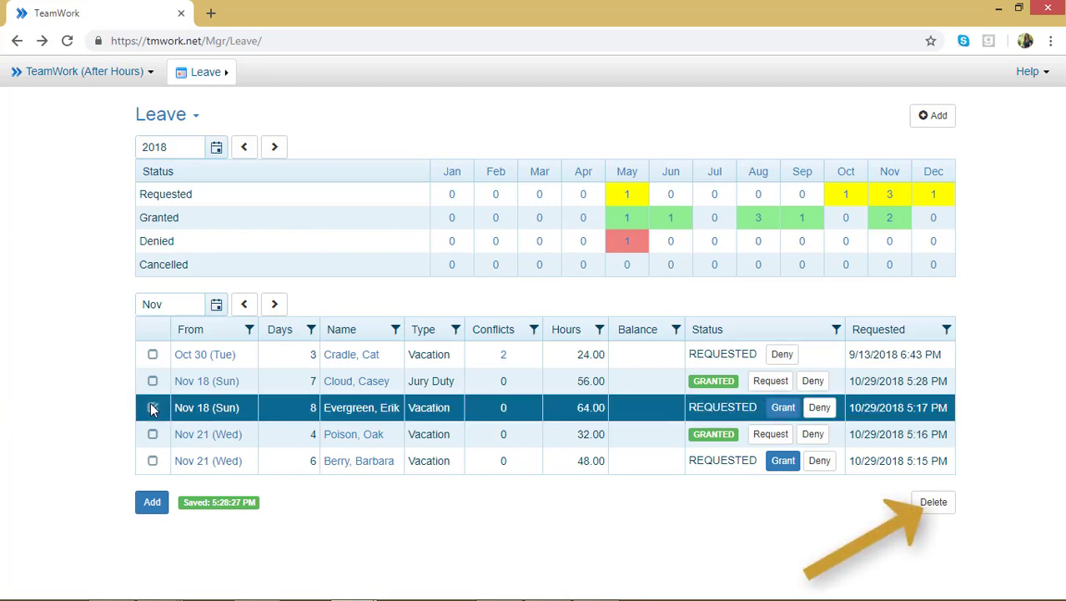
click(931, 503)
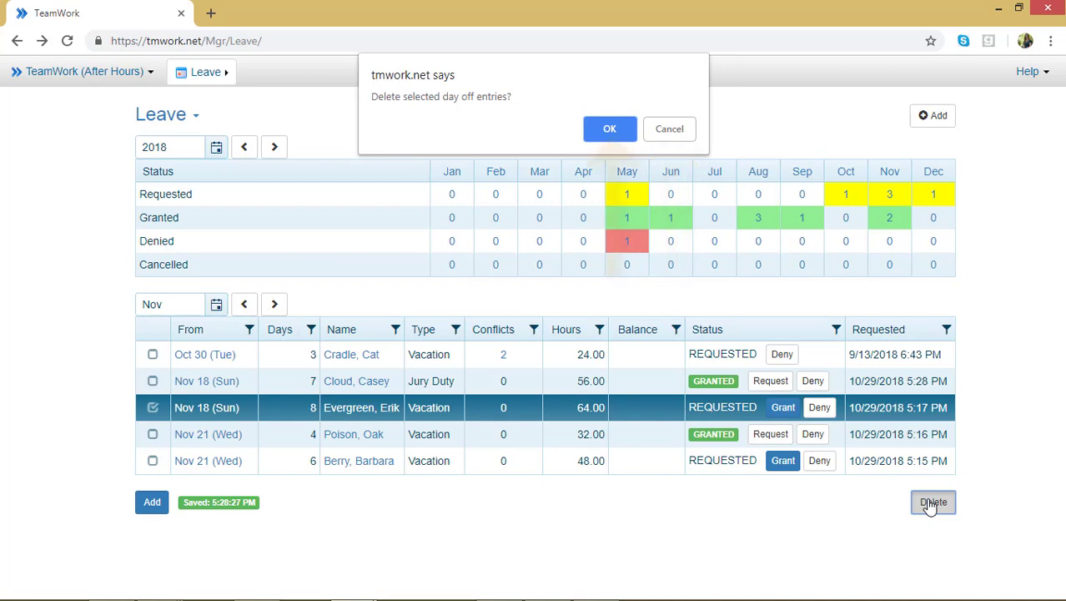
click(607, 125)
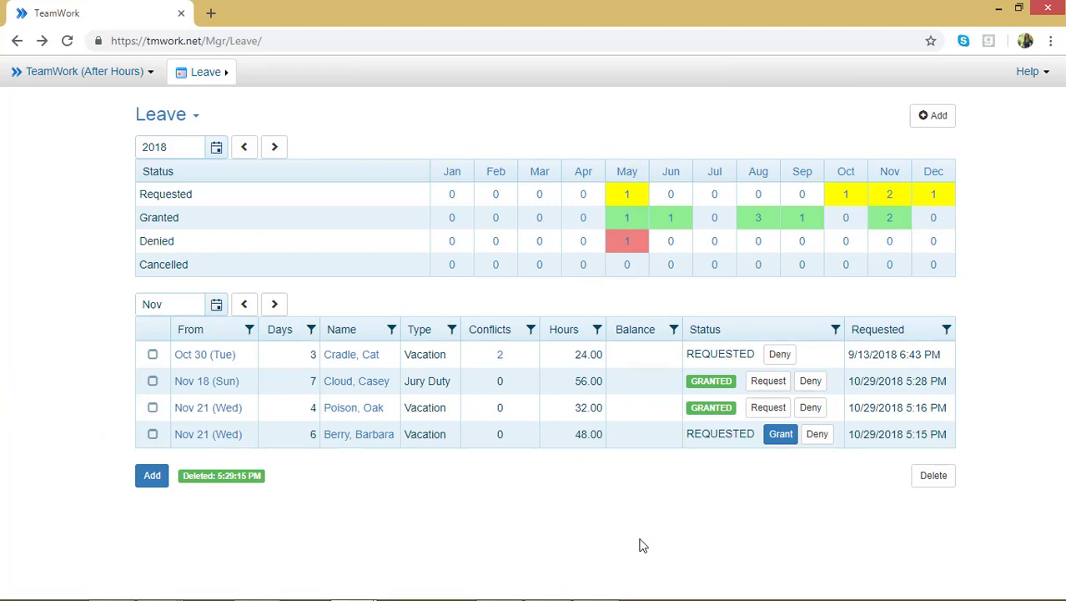
- Open the granted Jury Duty leave starting Nov 18 and change it back to a request
click(203, 379)
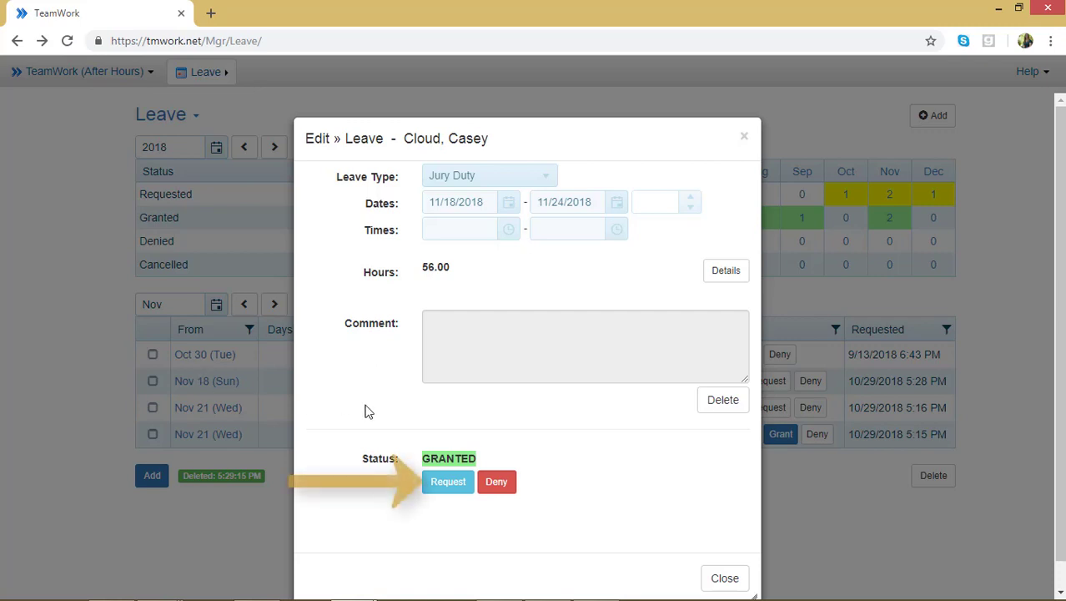
click(448, 484)
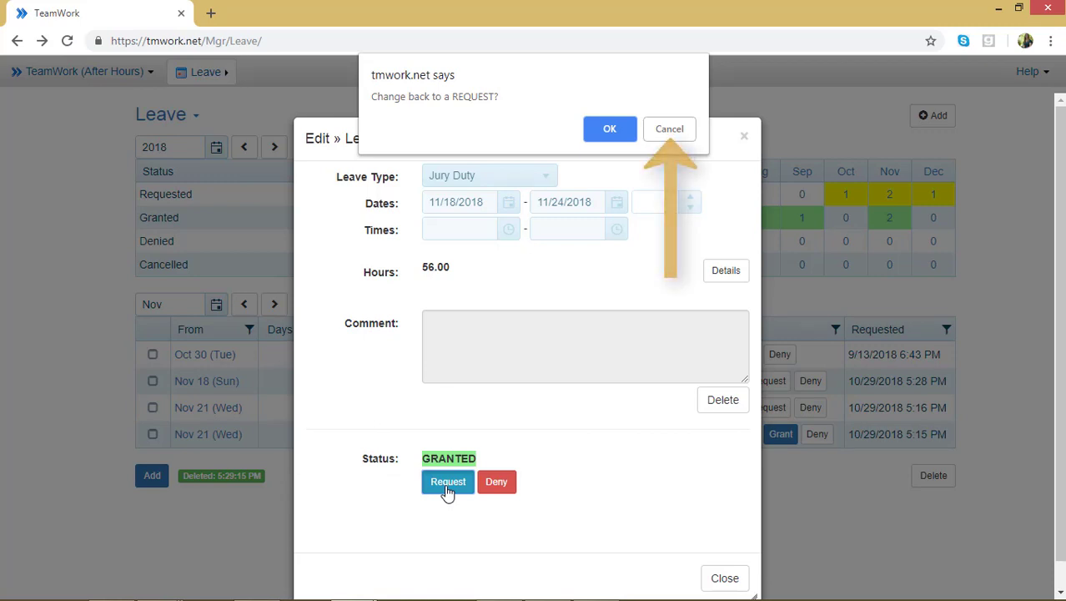
click(621, 137)
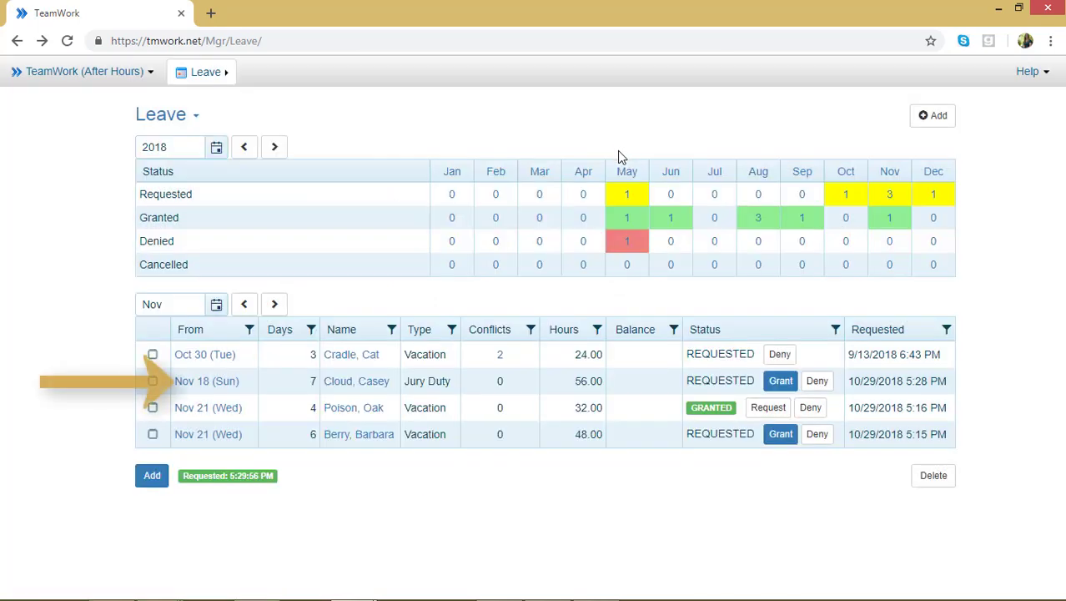
- Extend the Jury Duty leave's end date to 12/1/2018, saving the change, and grant the leave
click(218, 380)
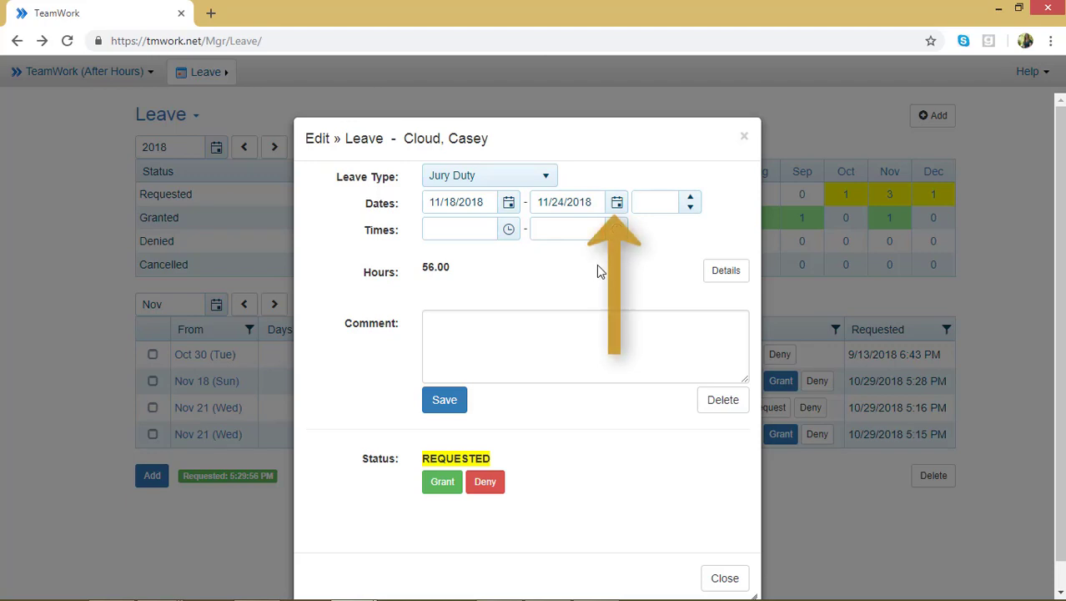
click(621, 207)
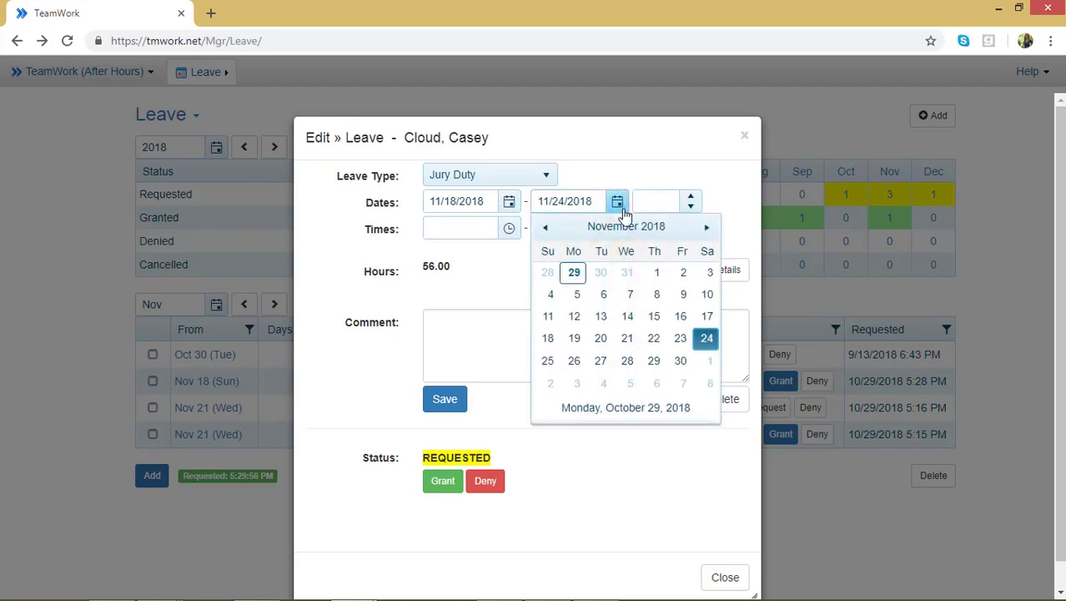
click(710, 360)
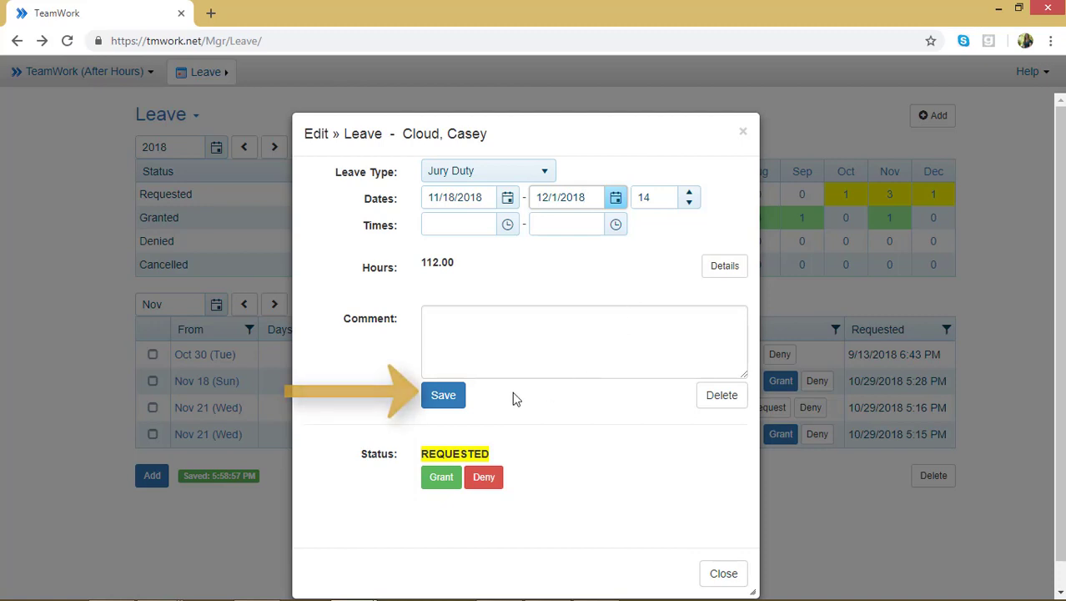
click(449, 404)
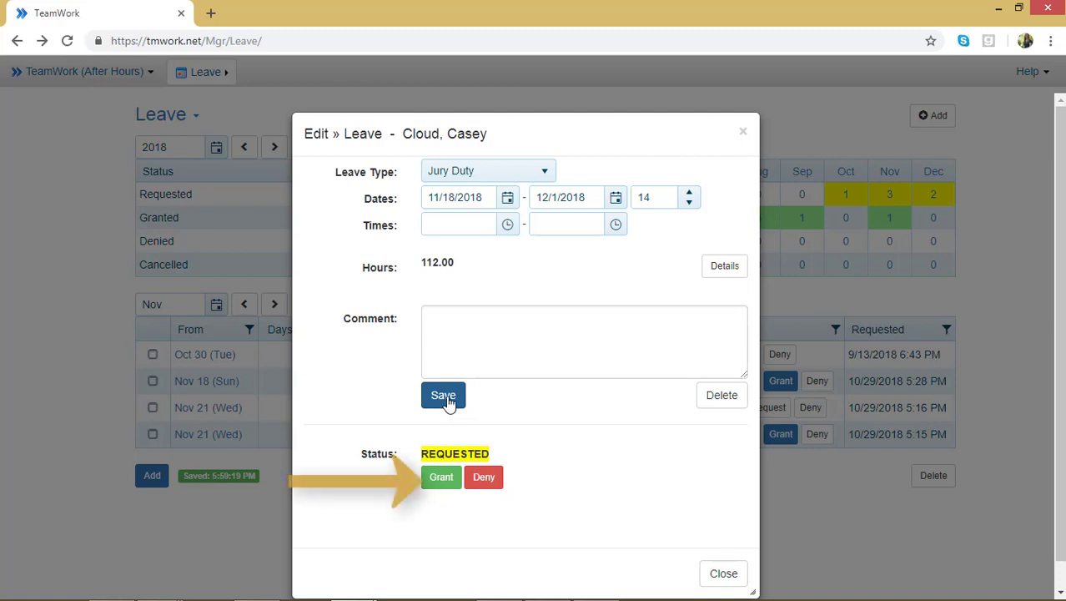
click(451, 484)
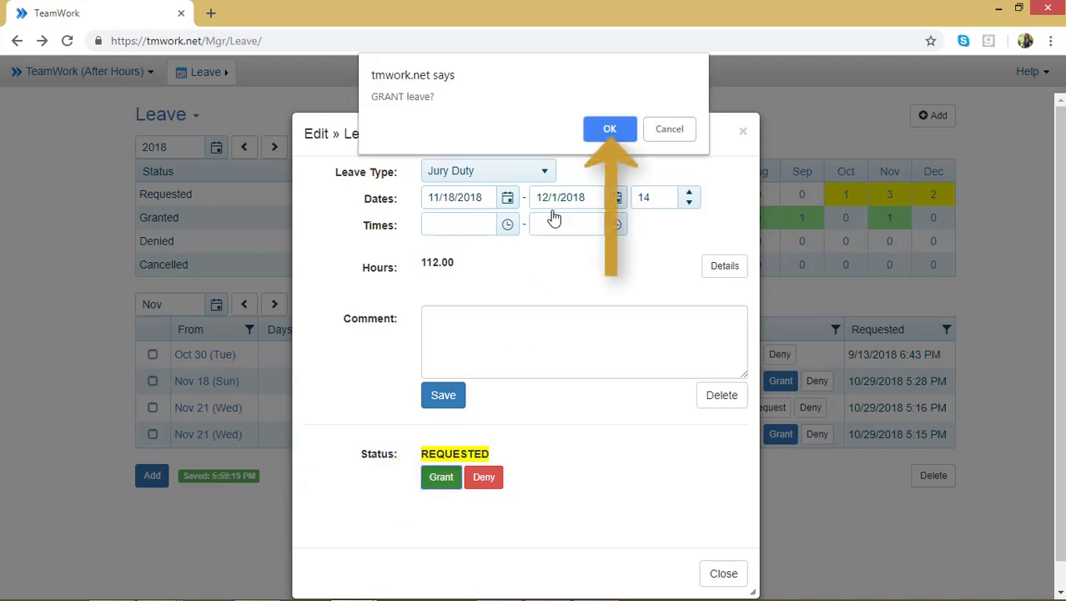
click(609, 132)
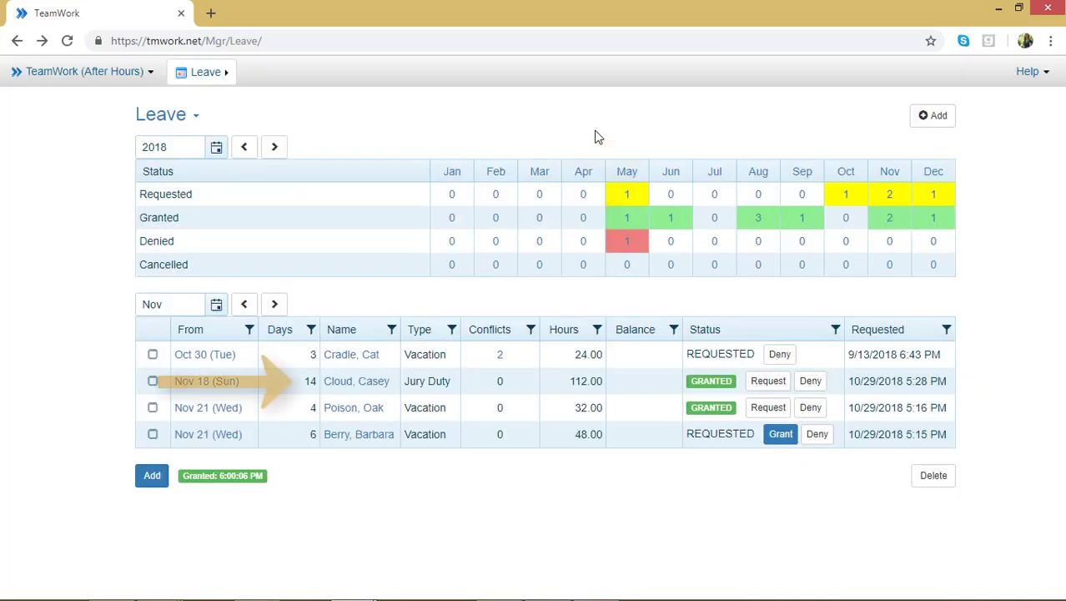